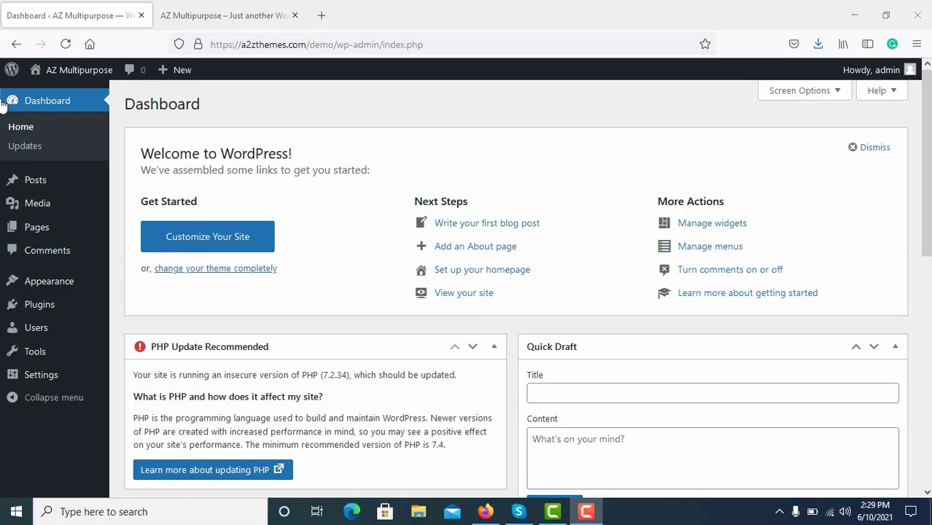
Go to Appearance > Themes and examine the AZ Multipurpose card beside active Twenty Twenty-One
{"action": "mouse_move", "coordinate": [58, 73]}
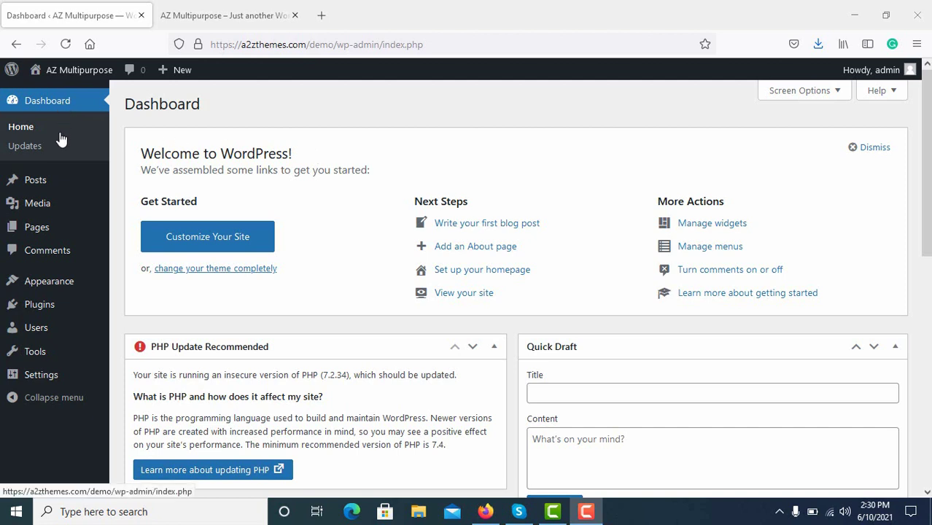
{"action": "mouse_move", "coordinate": [53, 293]}
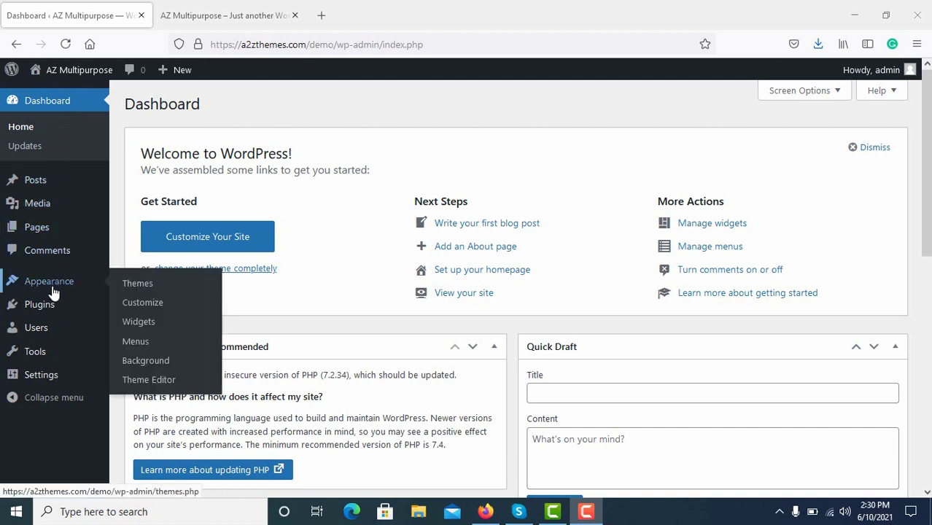
{"action": "left_click", "coordinate": [146, 290]}
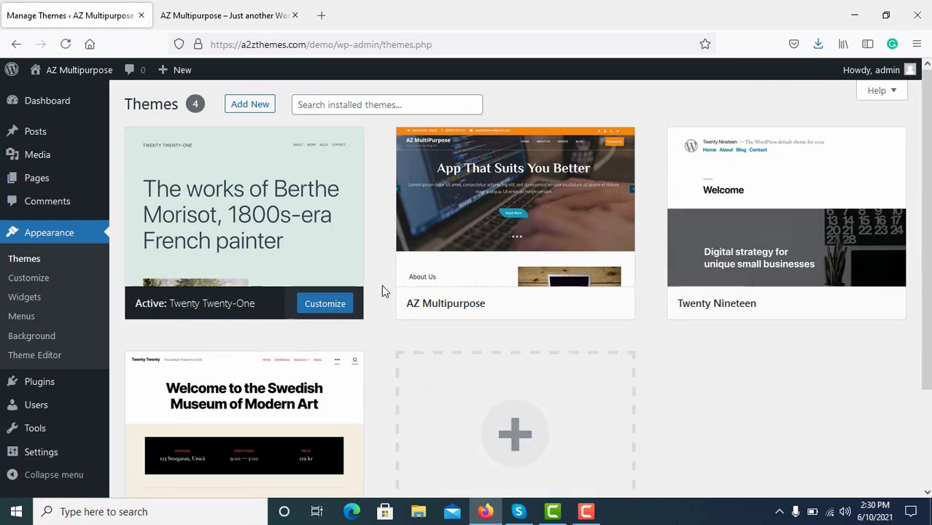
{"action": "mouse_move", "coordinate": [292, 250]}
{"action": "mouse_move", "coordinate": [535, 242]}
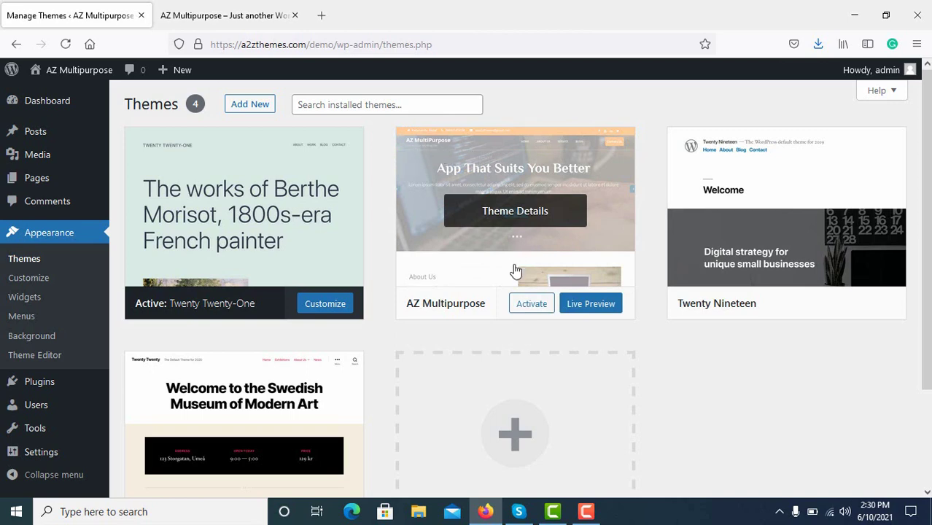
Activate AZ Multipurpose and check the live site in a new tab, then return to Themes
{"action": "left_click", "coordinate": [531, 305]}
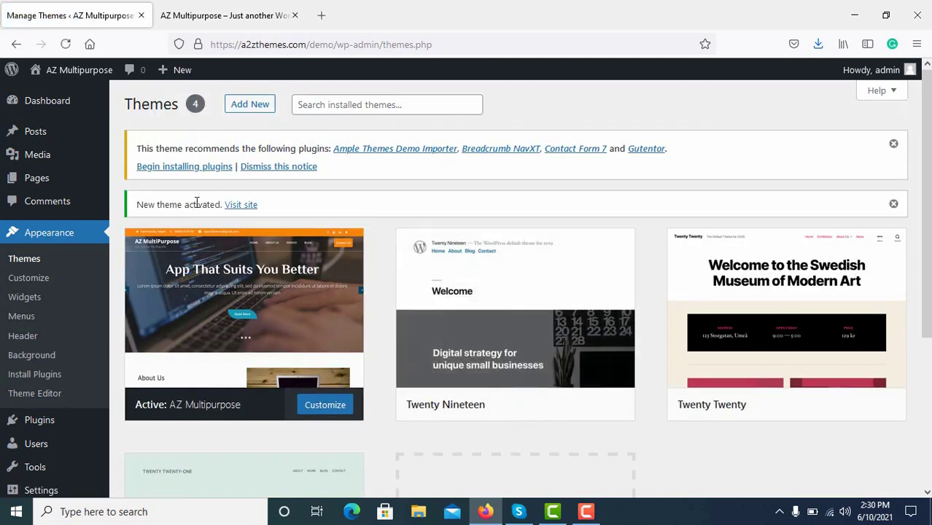
{"action": "right_click", "coordinate": [247, 206]}
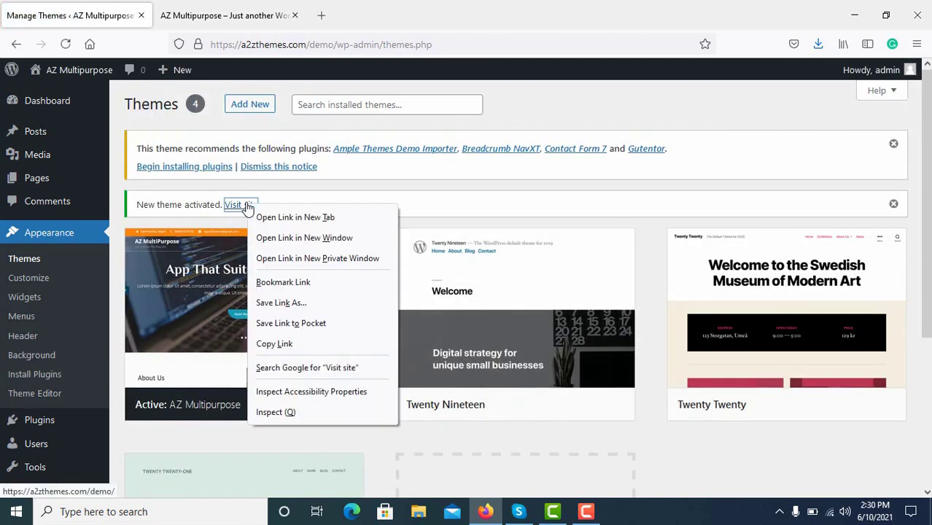
{"action": "left_click", "coordinate": [264, 217]}
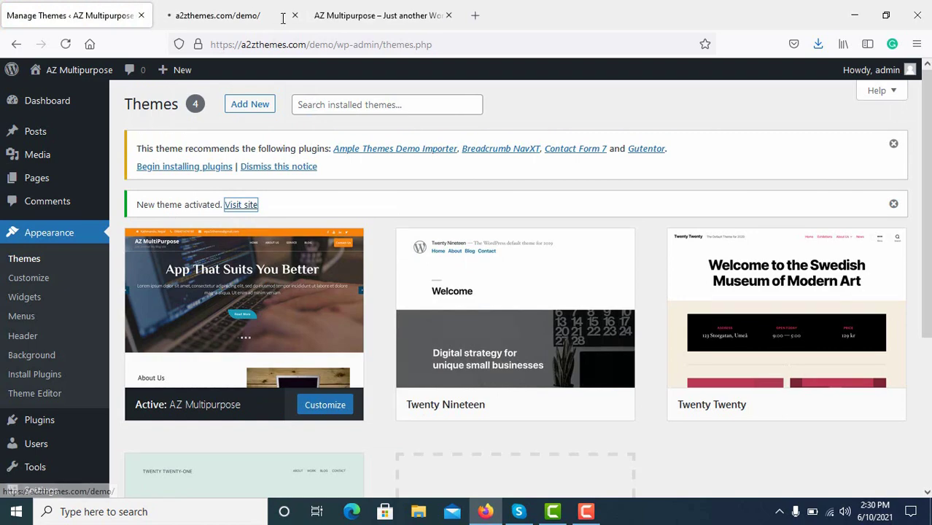
{"action": "left_click", "coordinate": [447, 16]}
{"action": "left_click", "coordinate": [264, 17]}
{"action": "scroll", "coordinate": [439, 226], "scroll_direction": "down", "scroll_amount": 5}
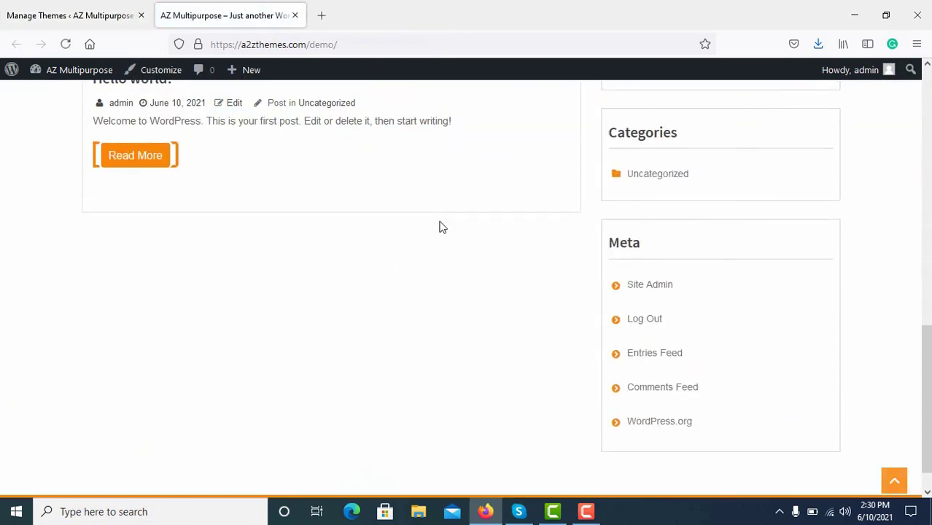
{"action": "scroll", "coordinate": [439, 225], "scroll_direction": "up", "scroll_amount": 5}
{"action": "left_click", "coordinate": [98, 13]}
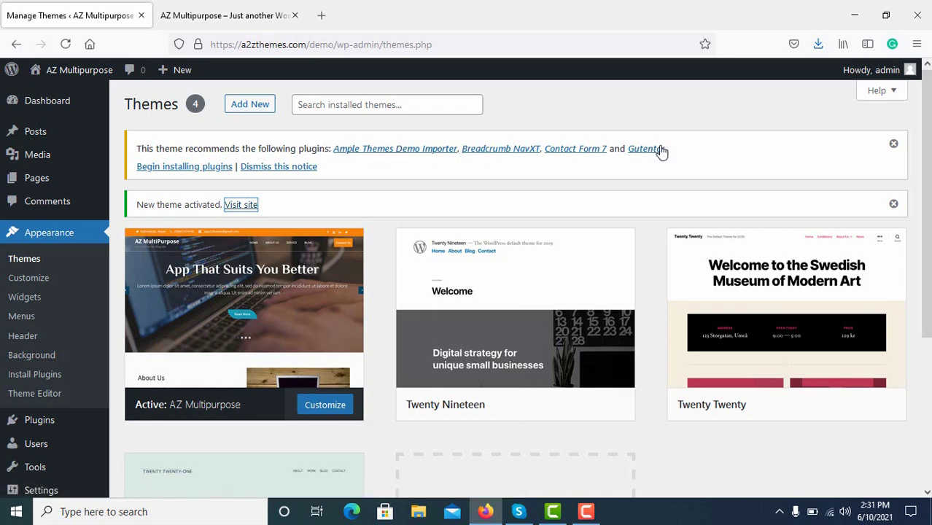
Bulk-install Ample Themes Demo Importer, Breadcrumb NavXT, Contact Form 7 and Gutentor
{"action": "left_click", "coordinate": [184, 172]}
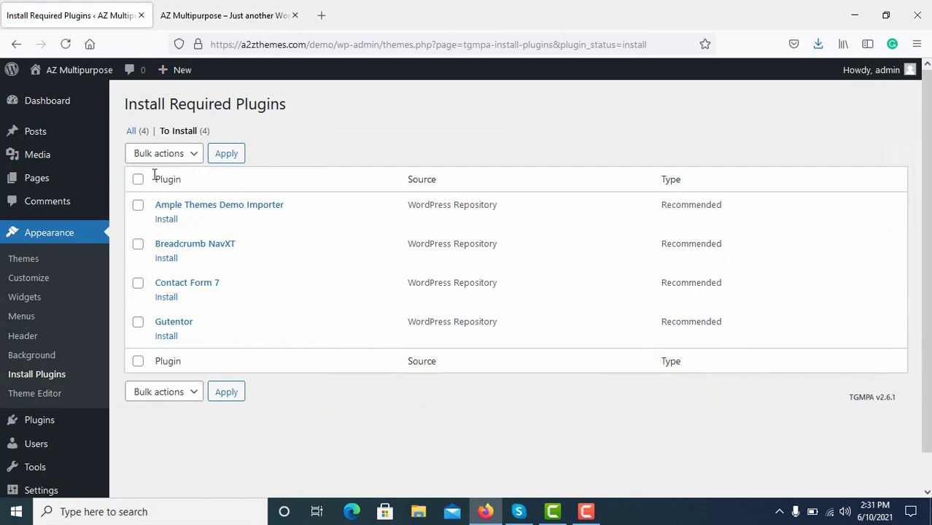
{"action": "left_click", "coordinate": [138, 181]}
{"action": "left_click", "coordinate": [184, 156]}
{"action": "left_click", "coordinate": [175, 201]}
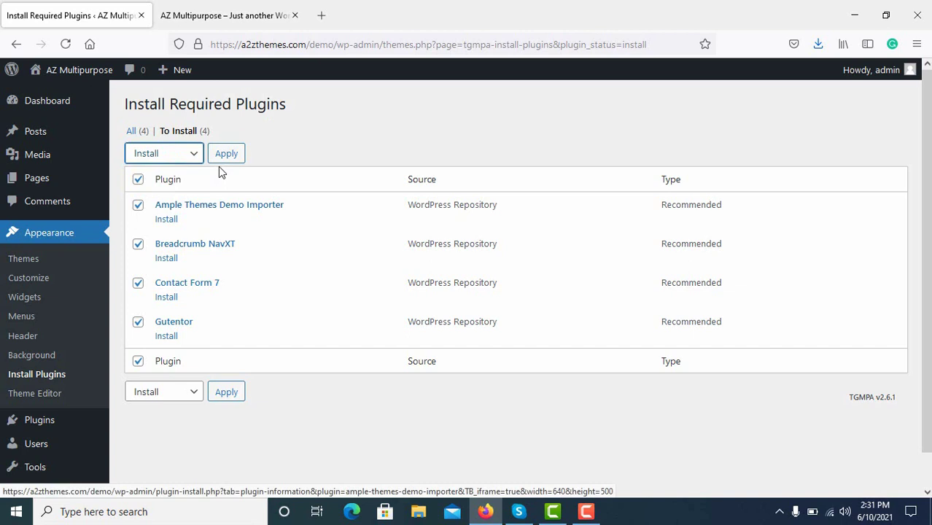
{"action": "left_click", "coordinate": [226, 153]}
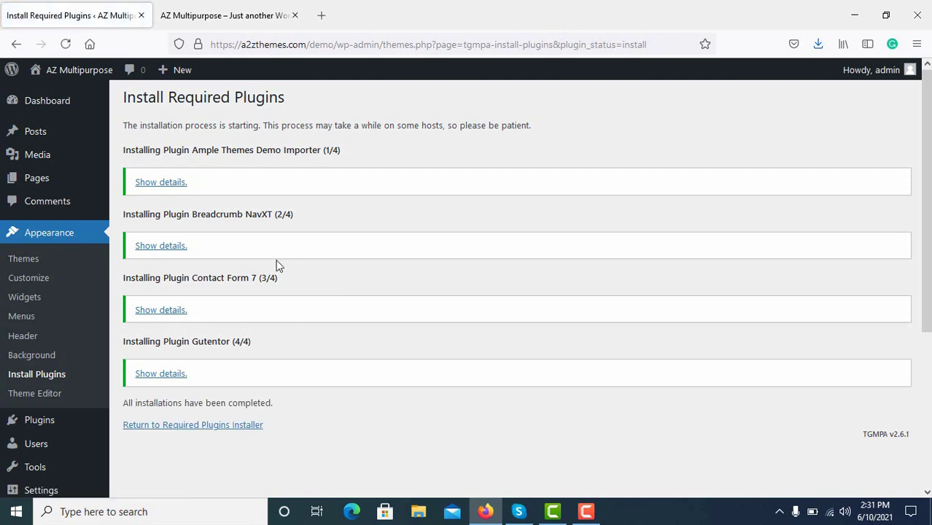
{"action": "scroll", "coordinate": [269, 287], "scroll_direction": "down", "scroll_amount": 1}
{"action": "scroll", "coordinate": [270, 287], "scroll_direction": "down", "scroll_amount": 1}
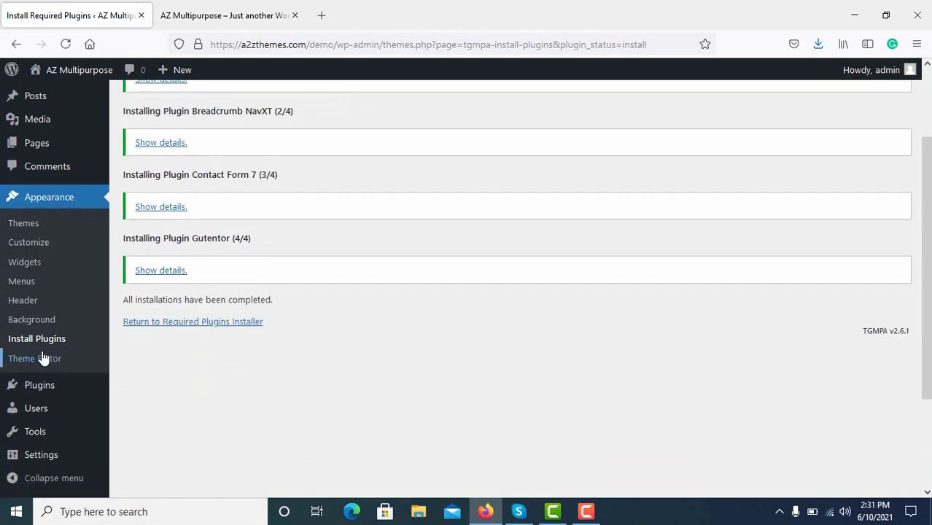
Bulk-activate all four recommended plugins from the Begin activating plugins page
{"action": "left_click", "coordinate": [48, 391]}
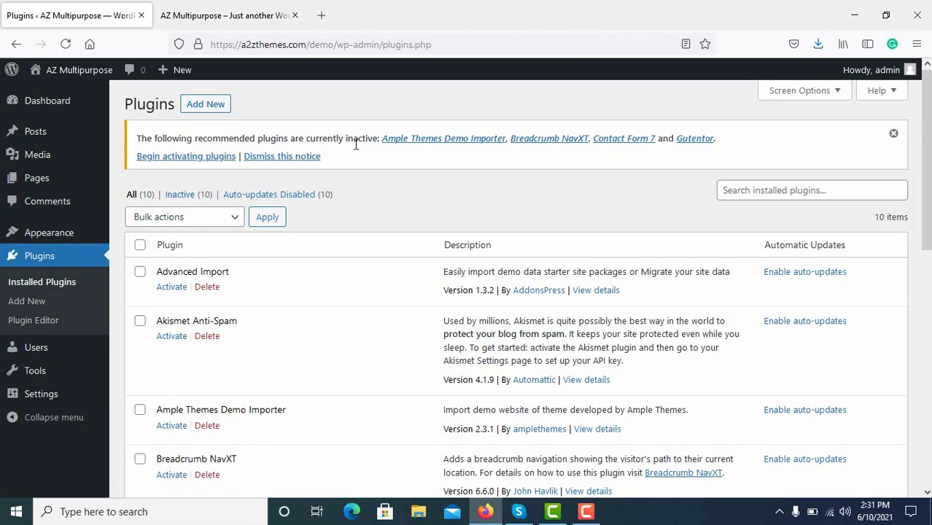
{"action": "left_click", "coordinate": [186, 157]}
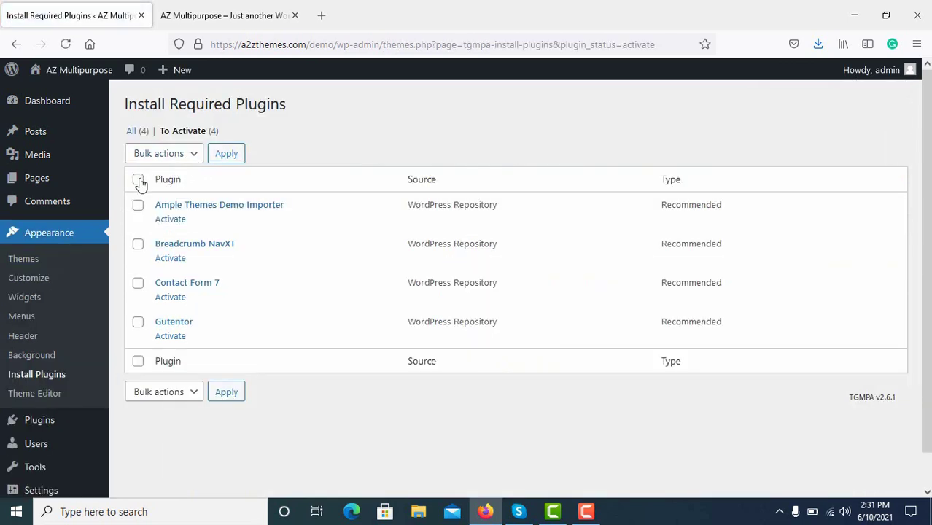
{"action": "left_click", "coordinate": [138, 181]}
{"action": "left_click", "coordinate": [180, 157]}
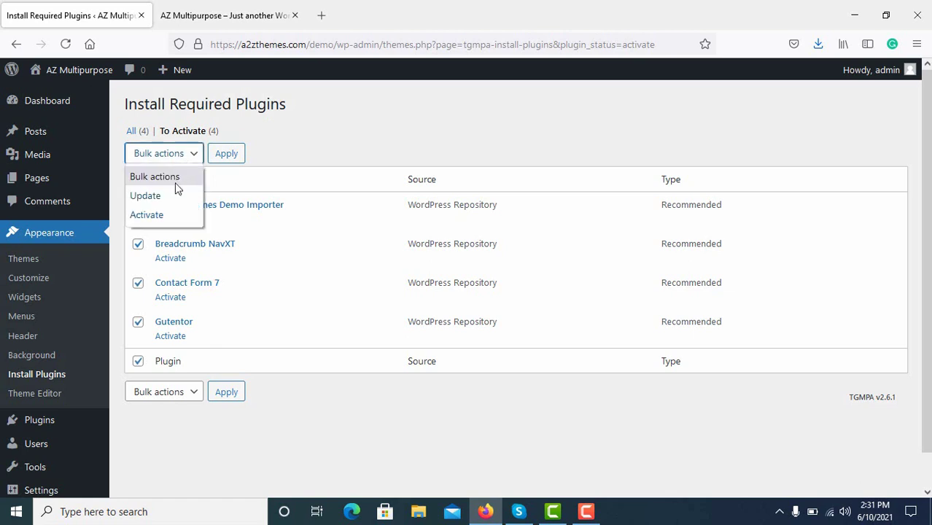
{"action": "left_click", "coordinate": [146, 214]}
{"action": "left_click", "coordinate": [225, 154]}
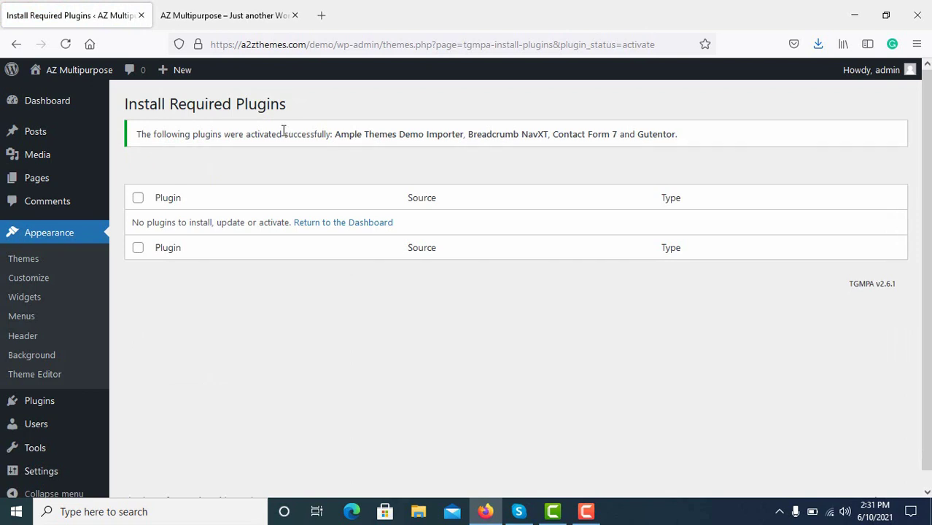
Open the theme's Demo Import page and install the Advanced Import plugin with Get Started
{"action": "mouse_move", "coordinate": [73, 151]}
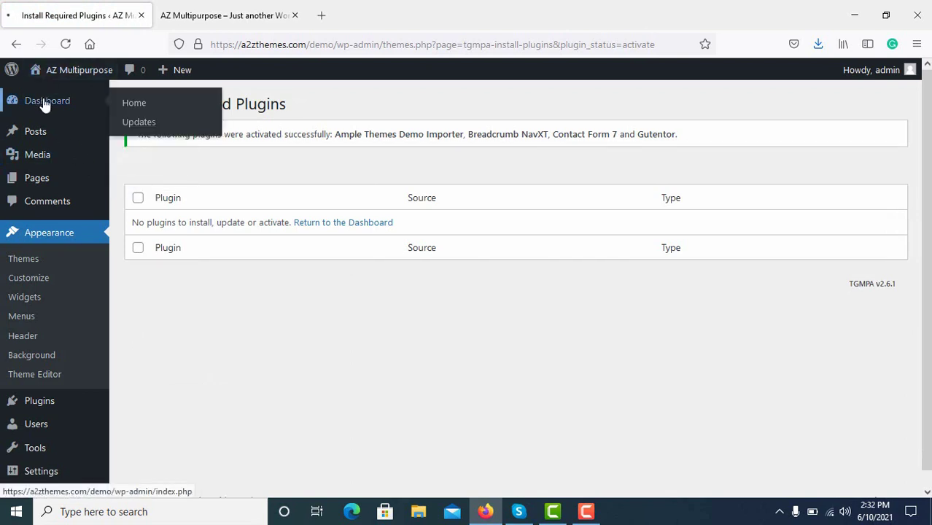
{"action": "left_click", "coordinate": [42, 104]}
{"action": "mouse_move", "coordinate": [51, 312]}
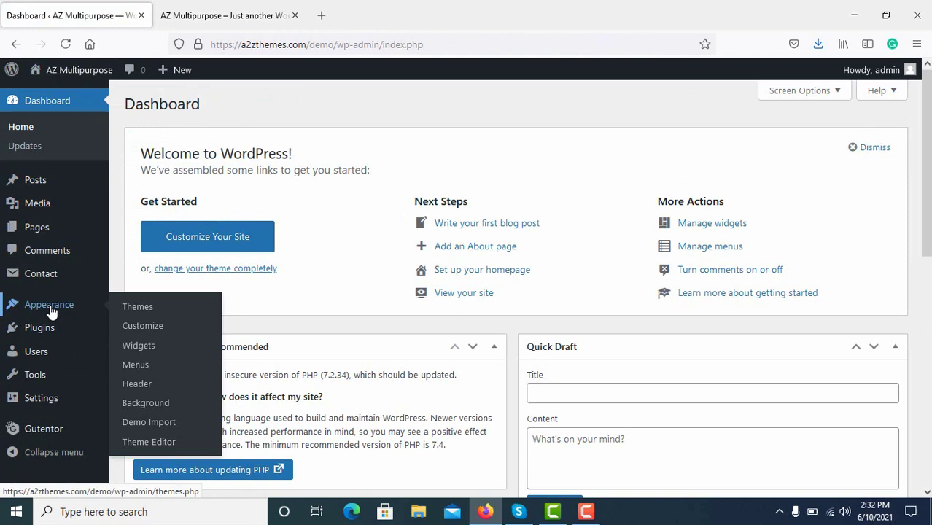
{"action": "left_click", "coordinate": [148, 422]}
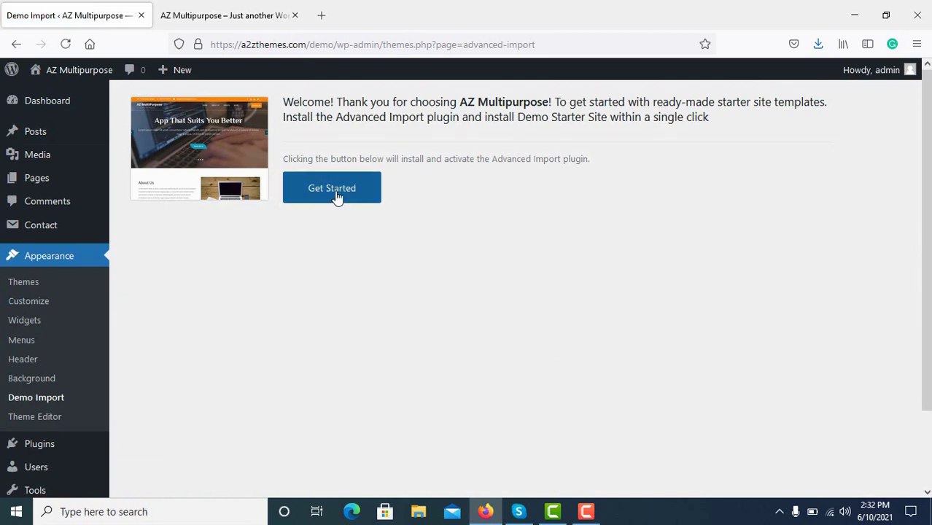
{"action": "left_click", "coordinate": [335, 197]}
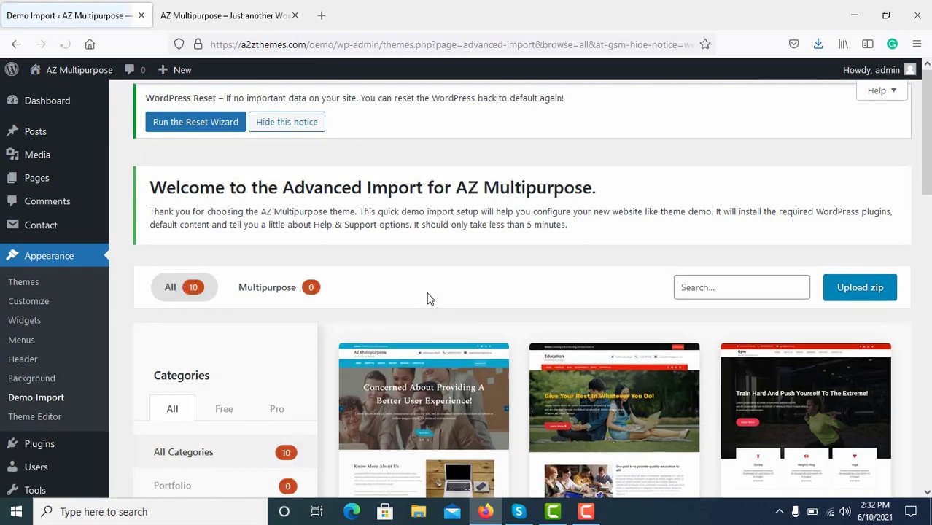
Browse the starter demos and open the Demo4 Construction preview in a separate tab
{"action": "scroll", "coordinate": [388, 285], "scroll_direction": "down", "scroll_amount": 3}
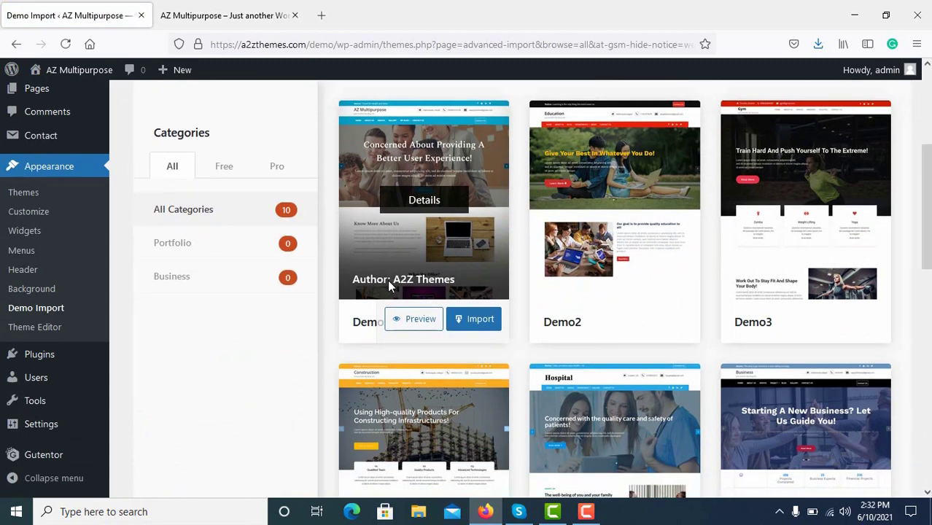
{"action": "scroll", "coordinate": [387, 281], "scroll_direction": "down", "scroll_amount": 3}
{"action": "scroll", "coordinate": [387, 280], "scroll_direction": "down", "scroll_amount": 4}
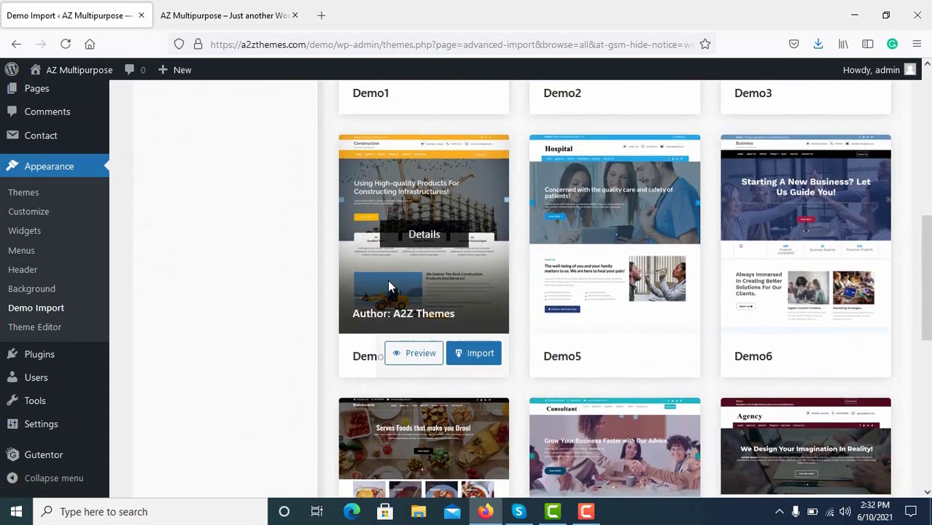
{"action": "scroll", "coordinate": [388, 279], "scroll_direction": "up", "scroll_amount": 1}
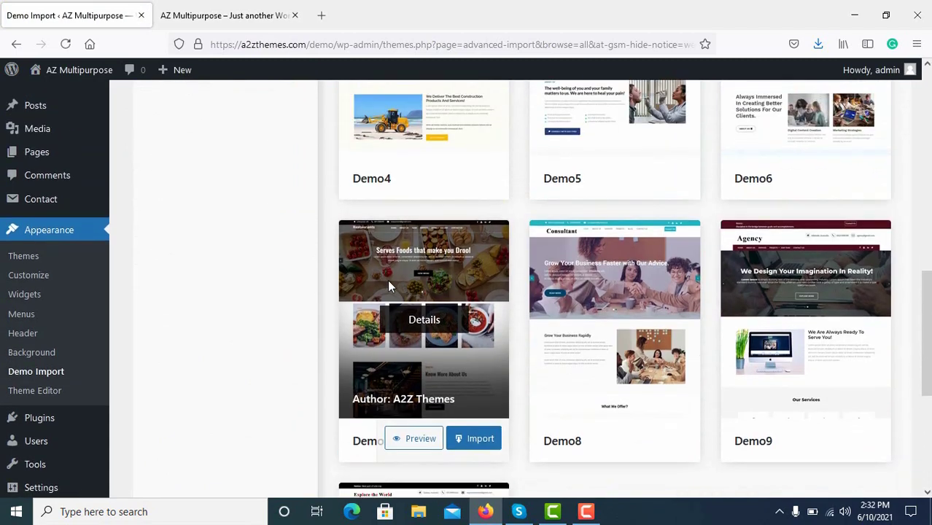
{"action": "scroll", "coordinate": [388, 284], "scroll_direction": "up", "scroll_amount": 2}
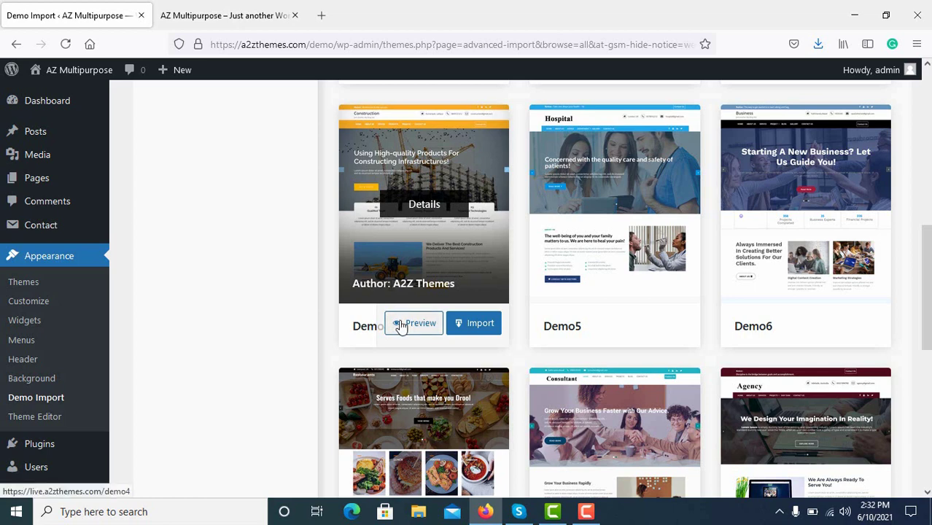
{"action": "right_click", "coordinate": [401, 323]}
{"action": "left_click", "coordinate": [467, 113]}
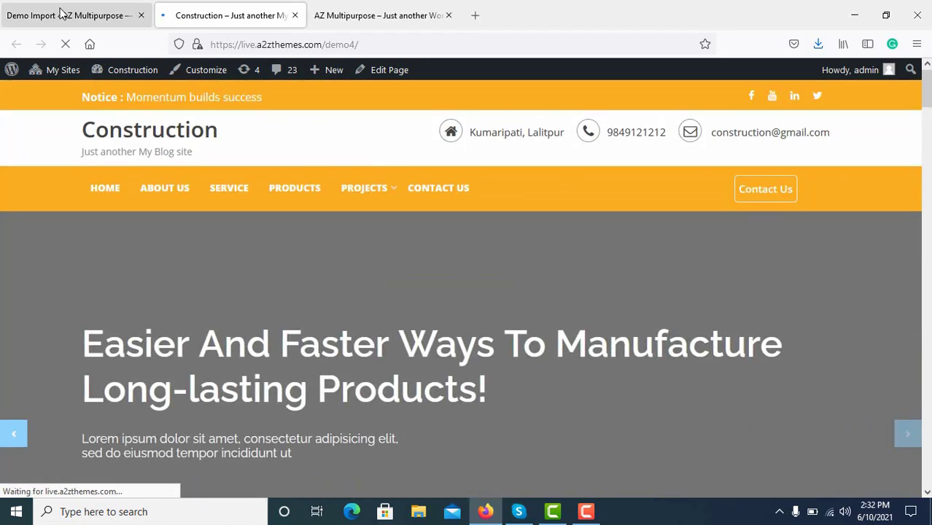
{"action": "left_click", "coordinate": [62, 15]}
{"action": "mouse_move", "coordinate": [356, 261]}
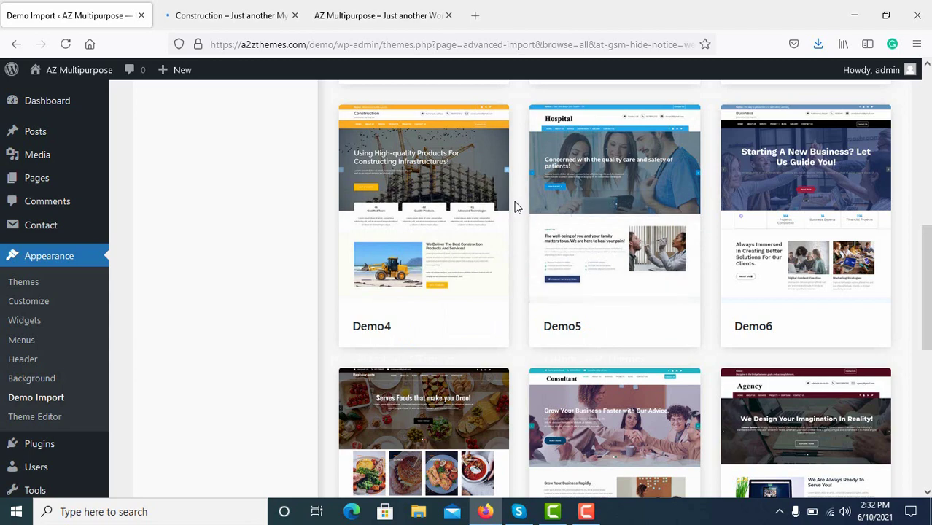
Import the Demo1 starter site, confirming with 'Yes, Import Demo!', and wait for completion
{"action": "scroll", "coordinate": [515, 208], "scroll_direction": "up", "scroll_amount": 6}
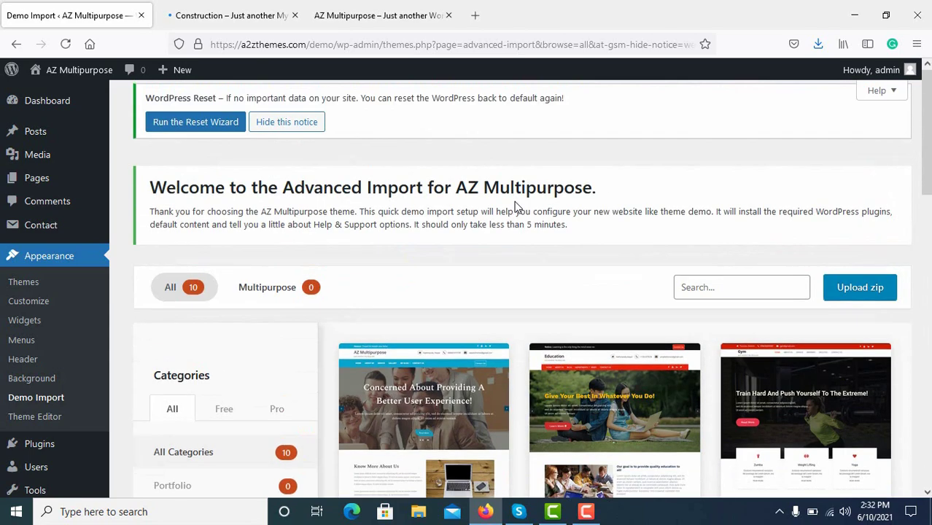
{"action": "scroll", "coordinate": [515, 206], "scroll_direction": "down", "scroll_amount": 2}
{"action": "mouse_move", "coordinate": [425, 405]}
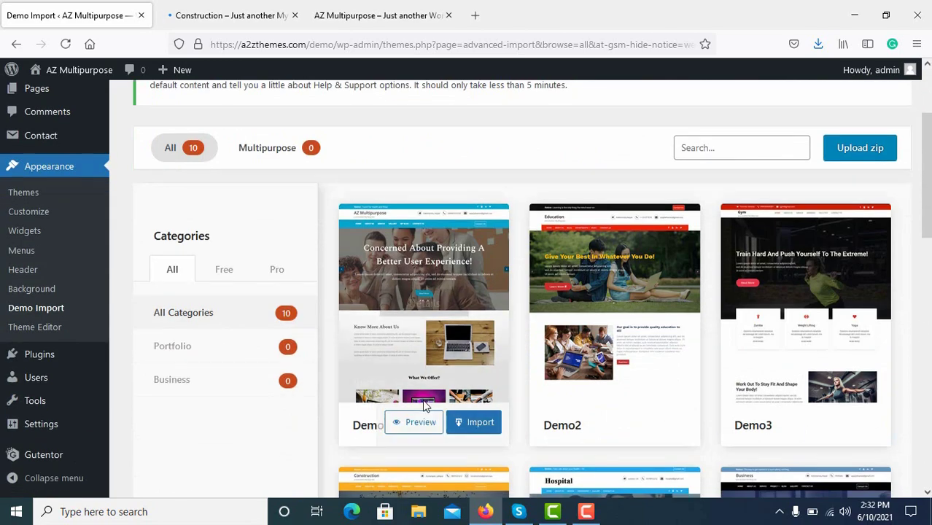
{"action": "left_click", "coordinate": [476, 423]}
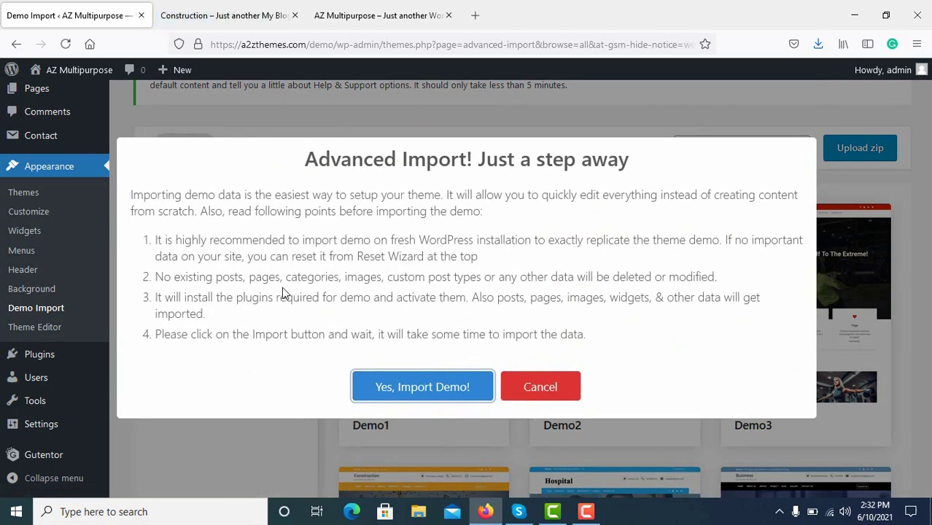
{"action": "left_click", "coordinate": [373, 392]}
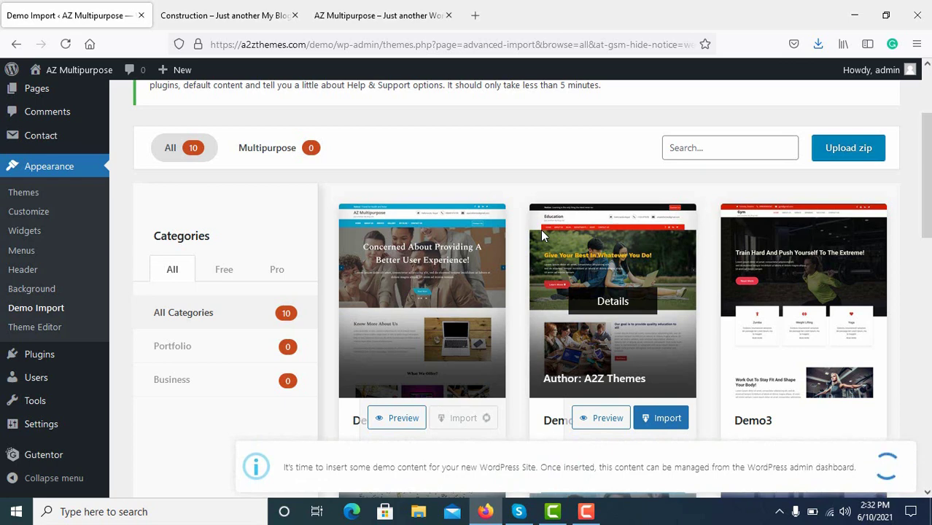
{"action": "scroll", "coordinate": [518, 206], "scroll_direction": "up", "scroll_amount": 2}
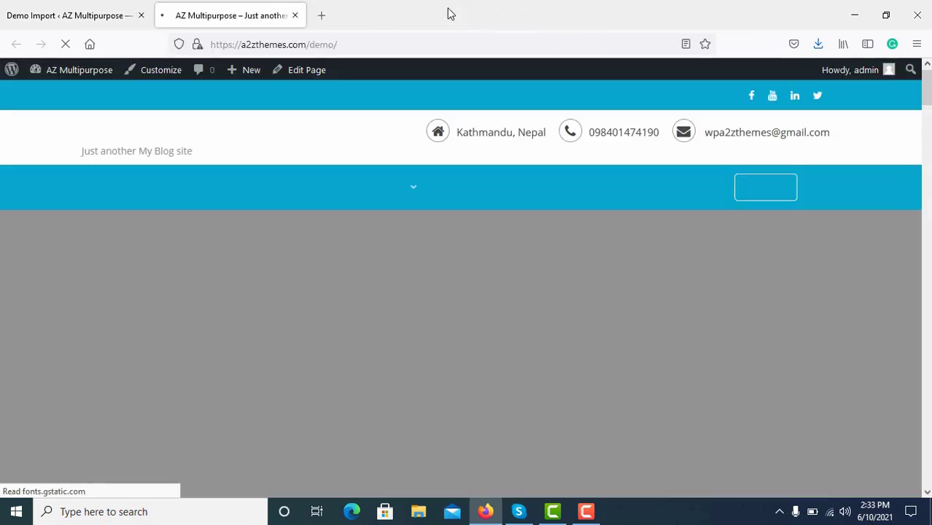
{"action": "scroll", "coordinate": [509, 343], "scroll_direction": "down", "scroll_amount": 2}
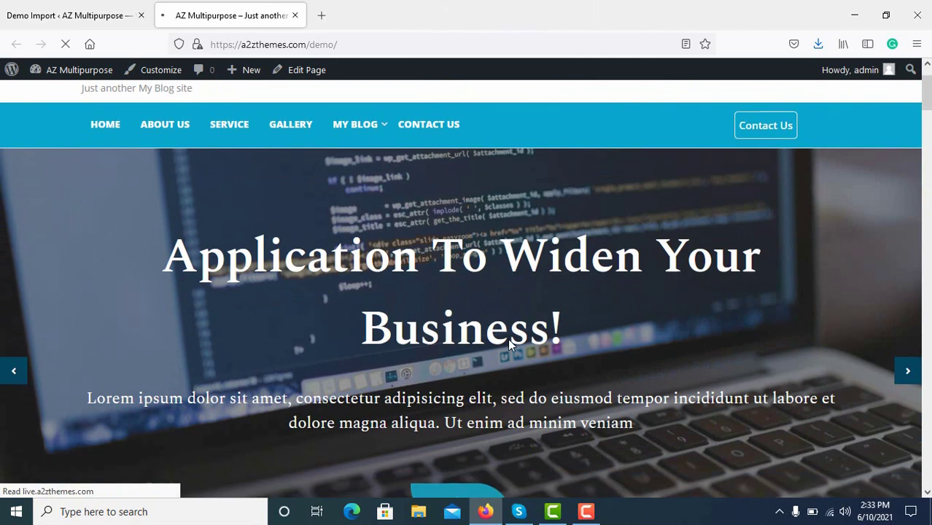
{"action": "scroll", "coordinate": [509, 342], "scroll_direction": "down", "scroll_amount": 10}
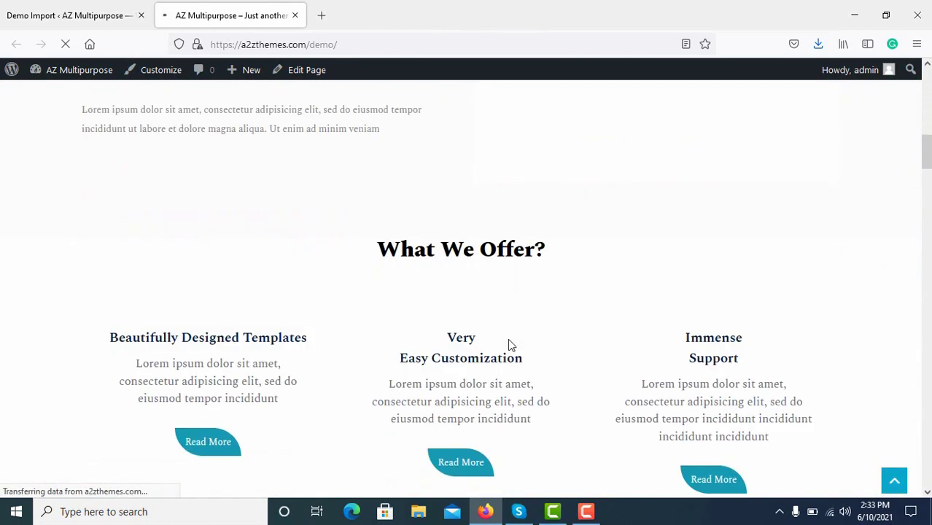
{"action": "scroll", "coordinate": [509, 343], "scroll_direction": "down", "scroll_amount": 7}
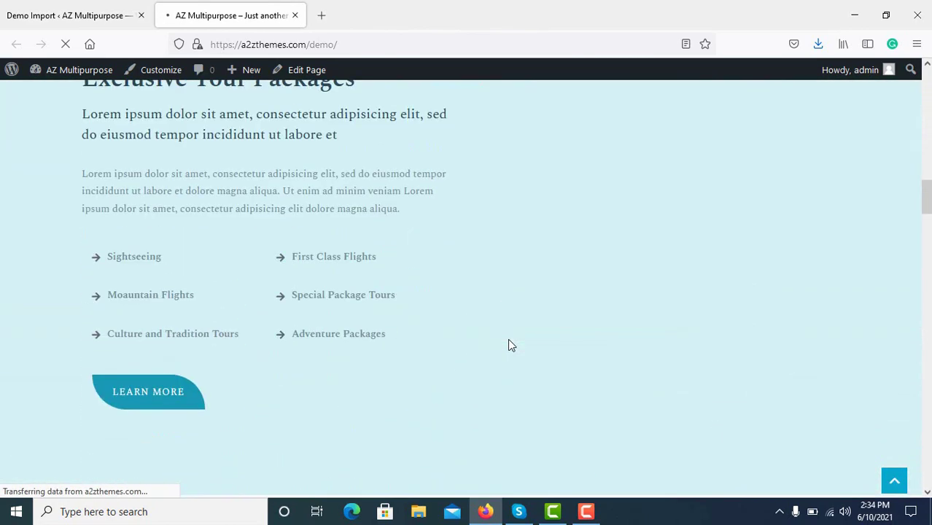
{"action": "scroll", "coordinate": [511, 345], "scroll_direction": "down", "scroll_amount": 3}
{"action": "scroll", "coordinate": [511, 345], "scroll_direction": "up", "scroll_amount": 4}
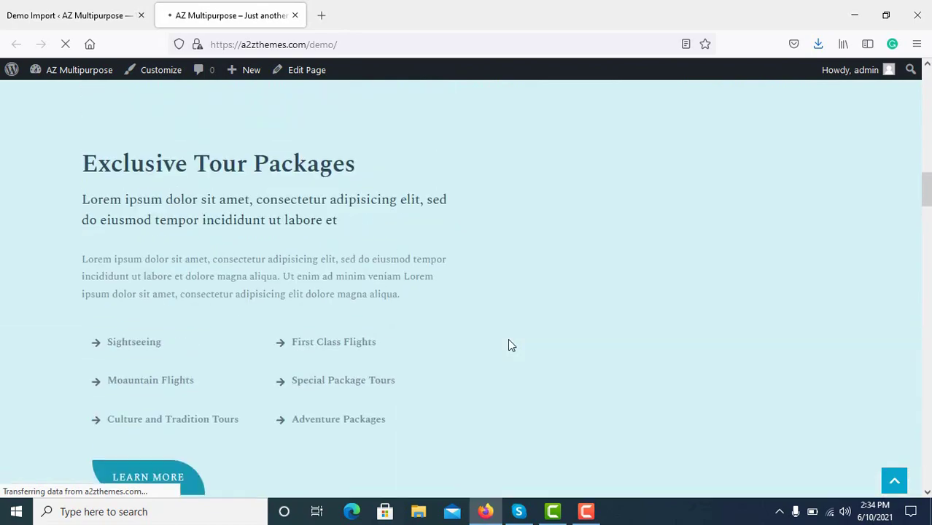
{"action": "scroll", "coordinate": [510, 345], "scroll_direction": "up", "scroll_amount": 6}
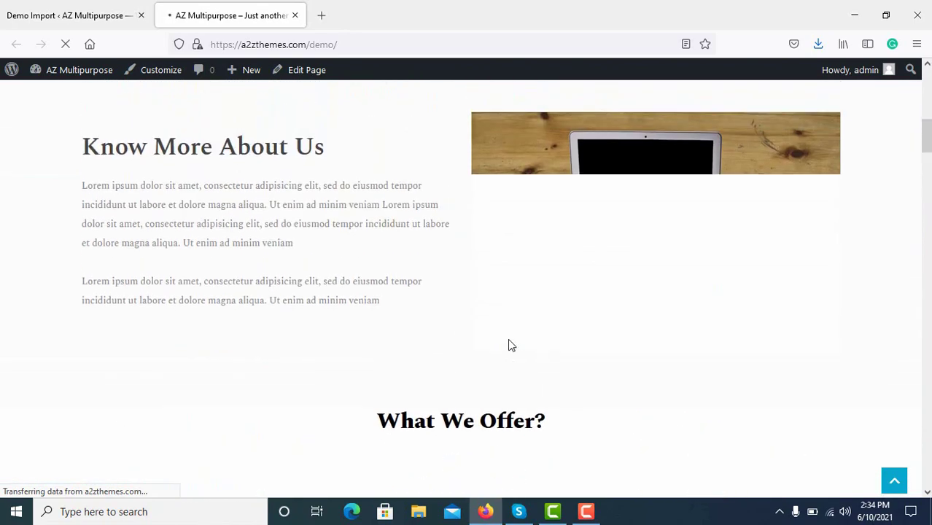
{"action": "scroll", "coordinate": [509, 345], "scroll_direction": "up", "scroll_amount": 8}
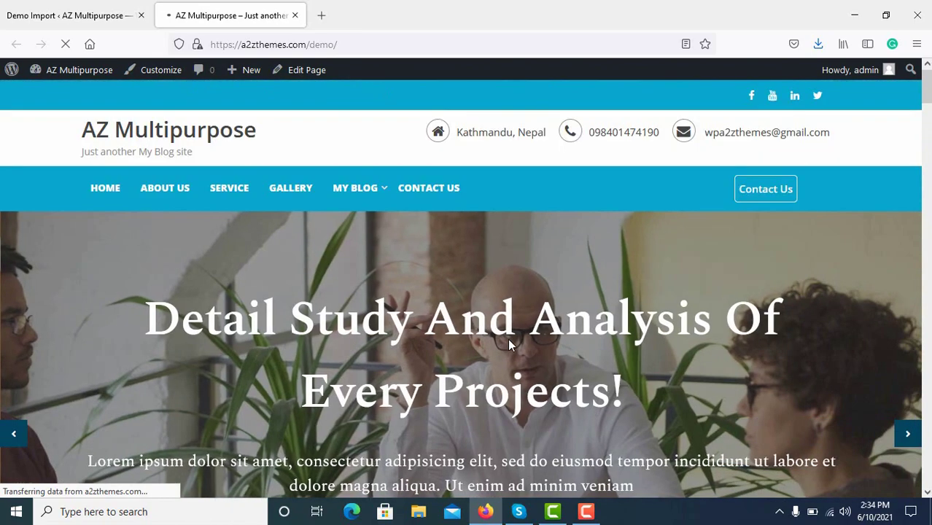